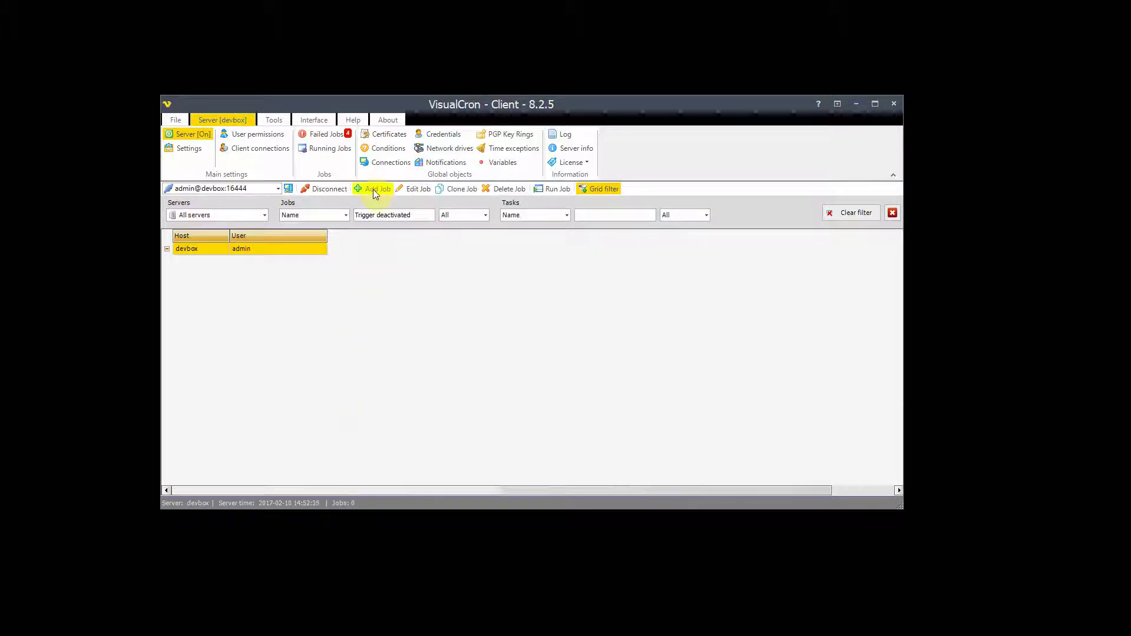
# - Add a VisualCron event trigger to a new job that fires on 'Trigger inactivated by error'
pyautogui.click(361, 213)
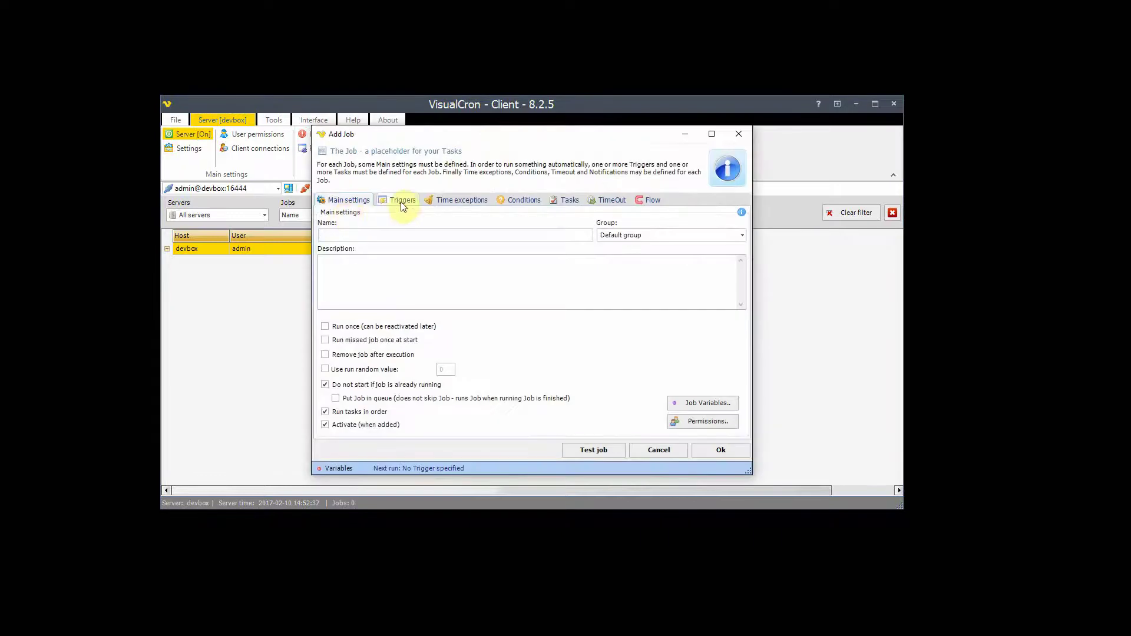
pyautogui.click(403, 200)
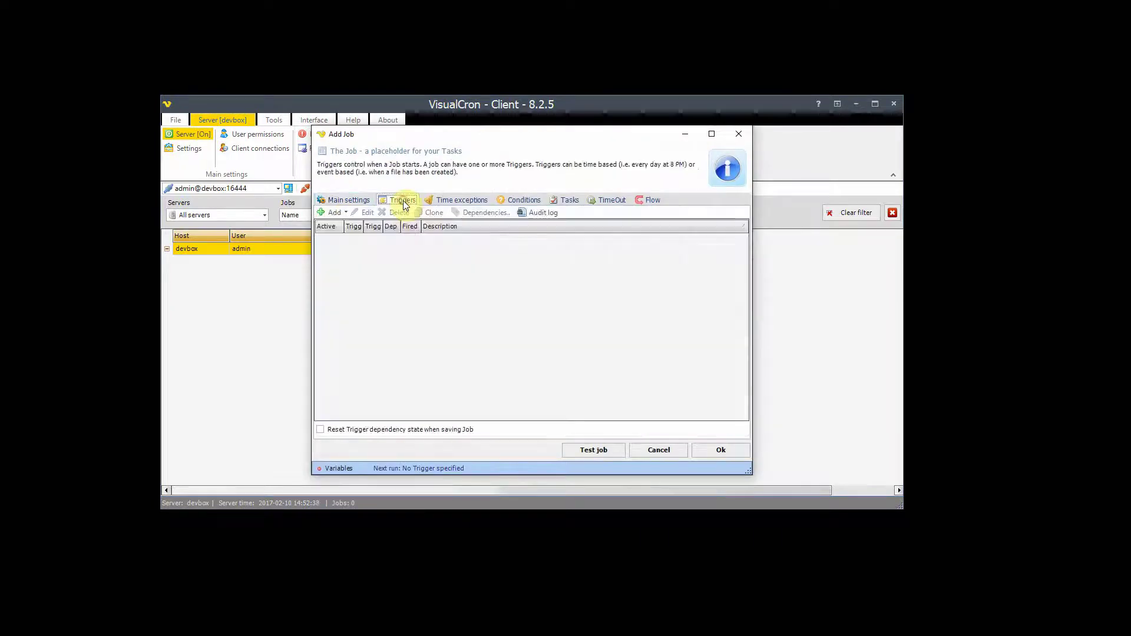
pyautogui.click(332, 212)
pyautogui.moveTo(377, 238)
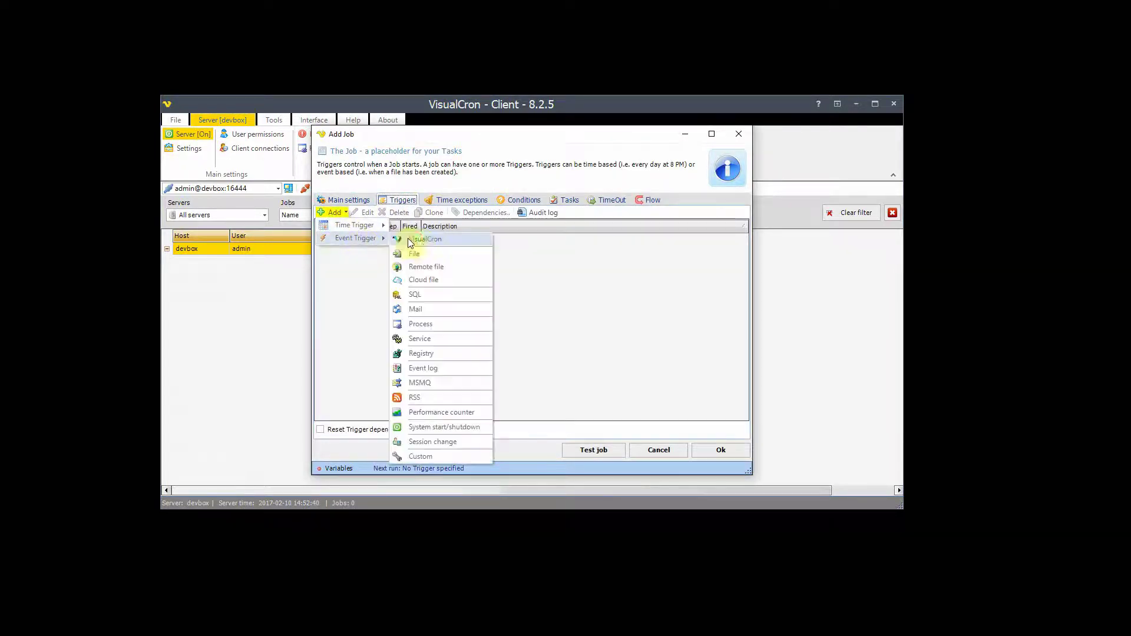
pyautogui.click(416, 238)
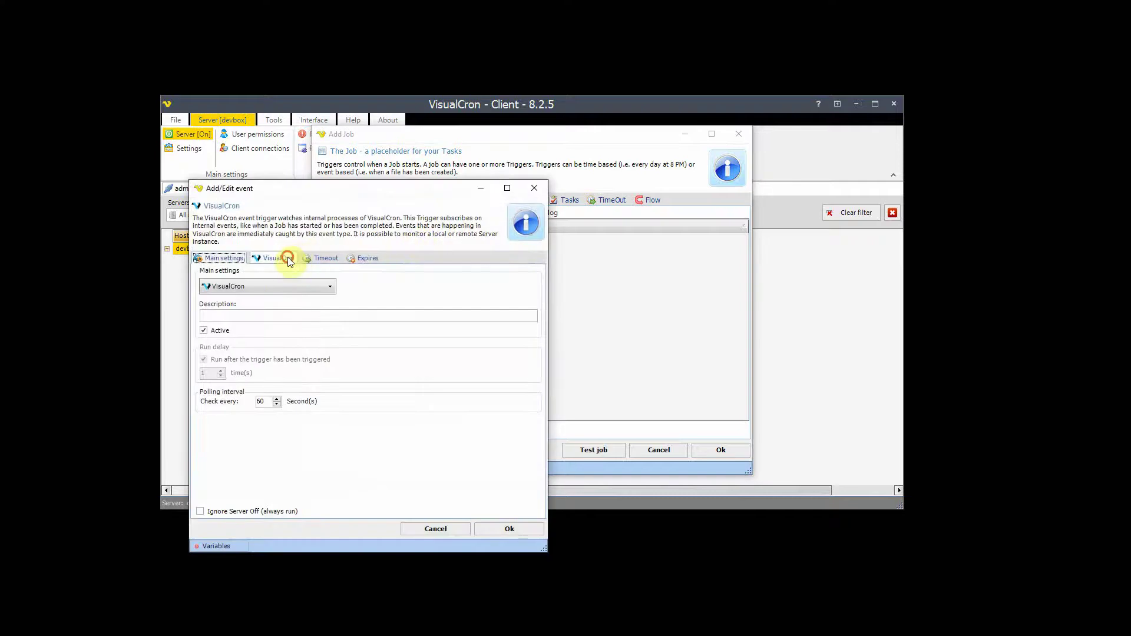
pyautogui.click(278, 258)
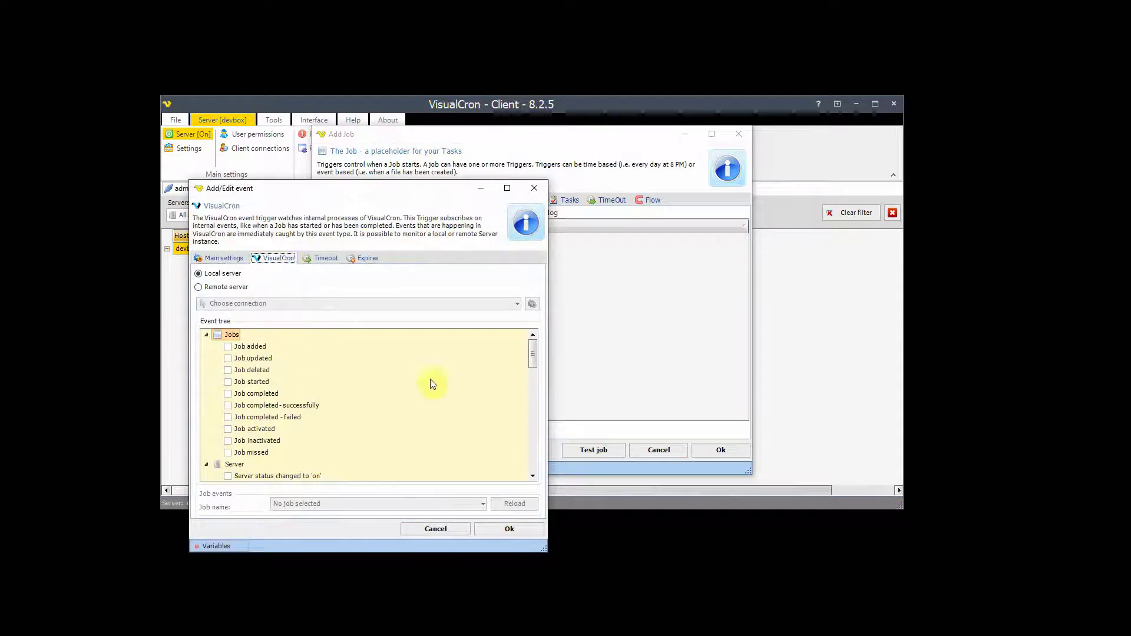
pyautogui.moveTo(528, 347); pyautogui.dragTo(529, 388)
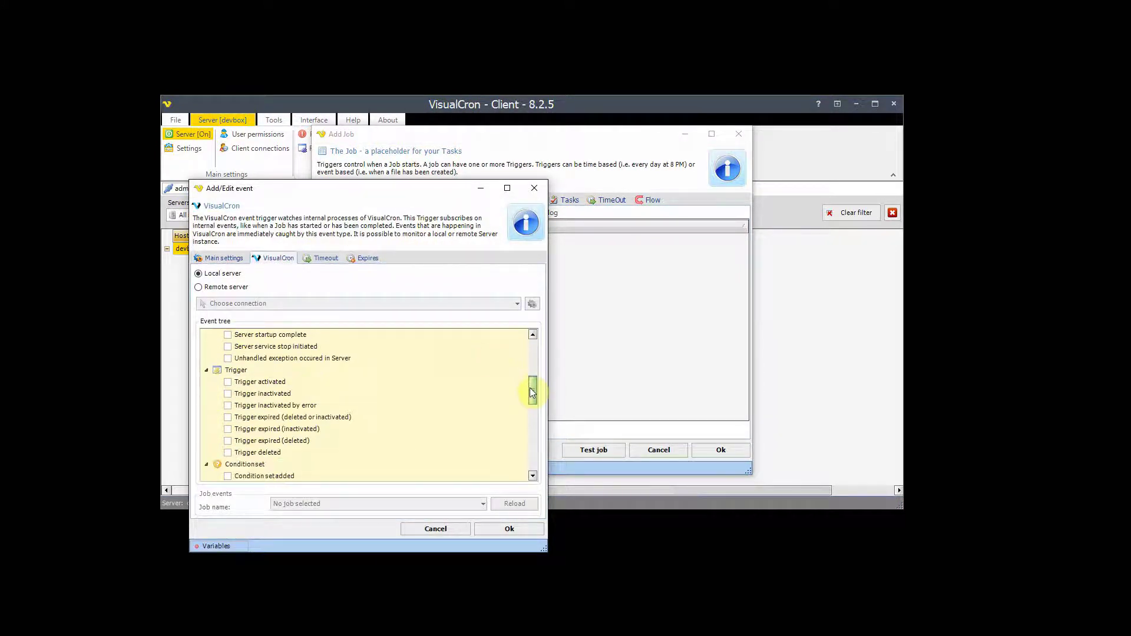
pyautogui.click(228, 407)
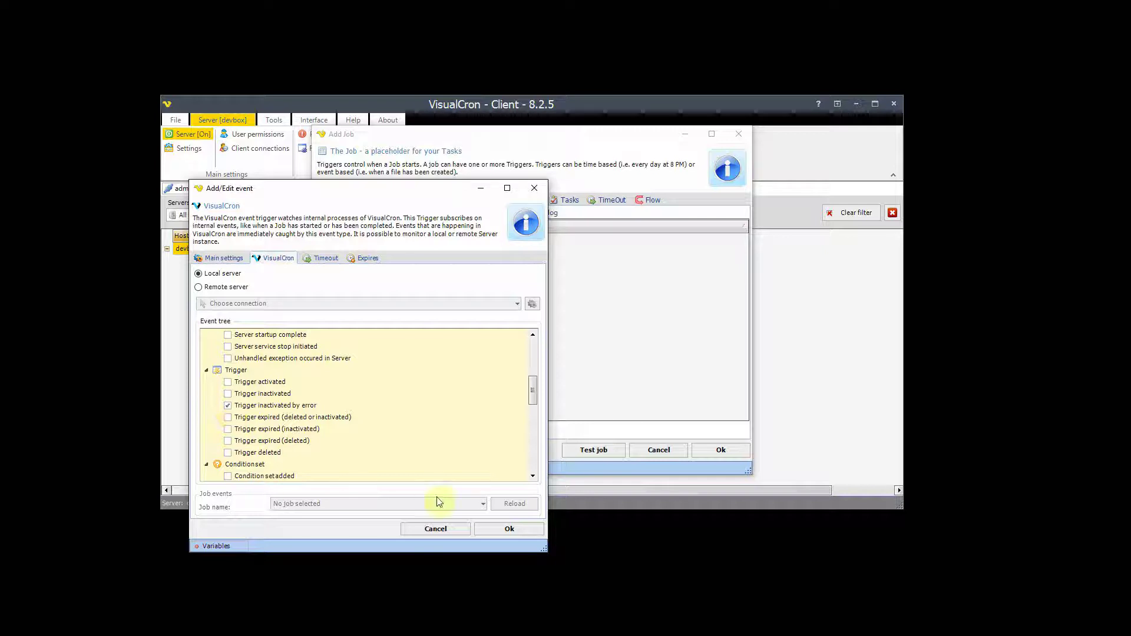
# - Confirm the VisualCron event trigger so it appears in the job's trigger list
pyautogui.click(500, 528)
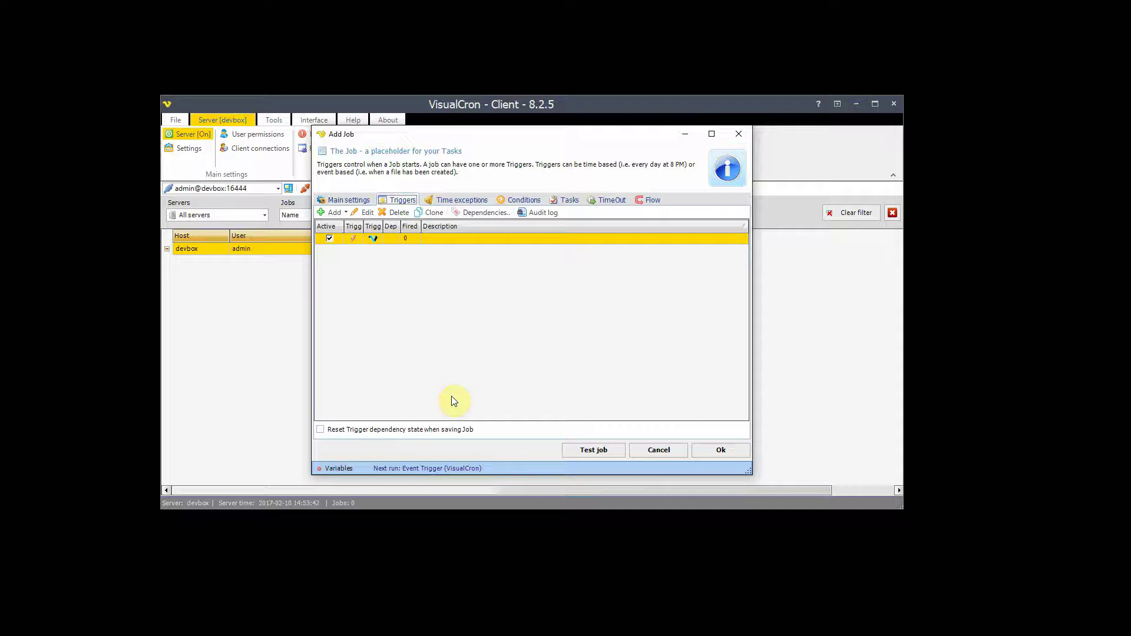
# - Add a Messaging 'Pushbullet - Send message' task to the job
pyautogui.click(568, 201)
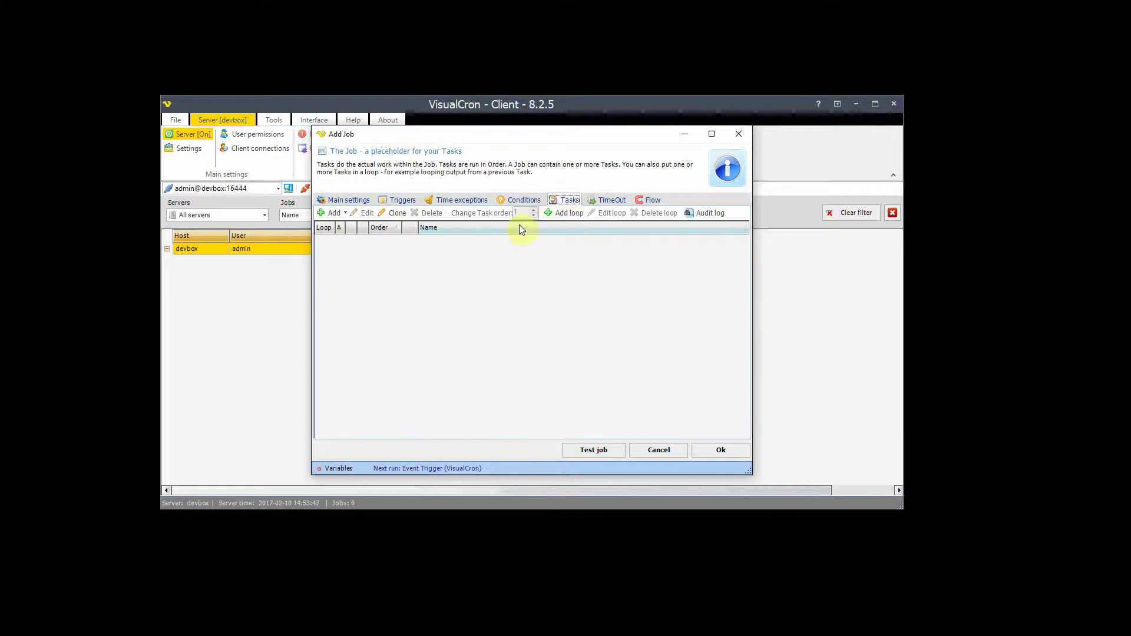
pyautogui.click(334, 214)
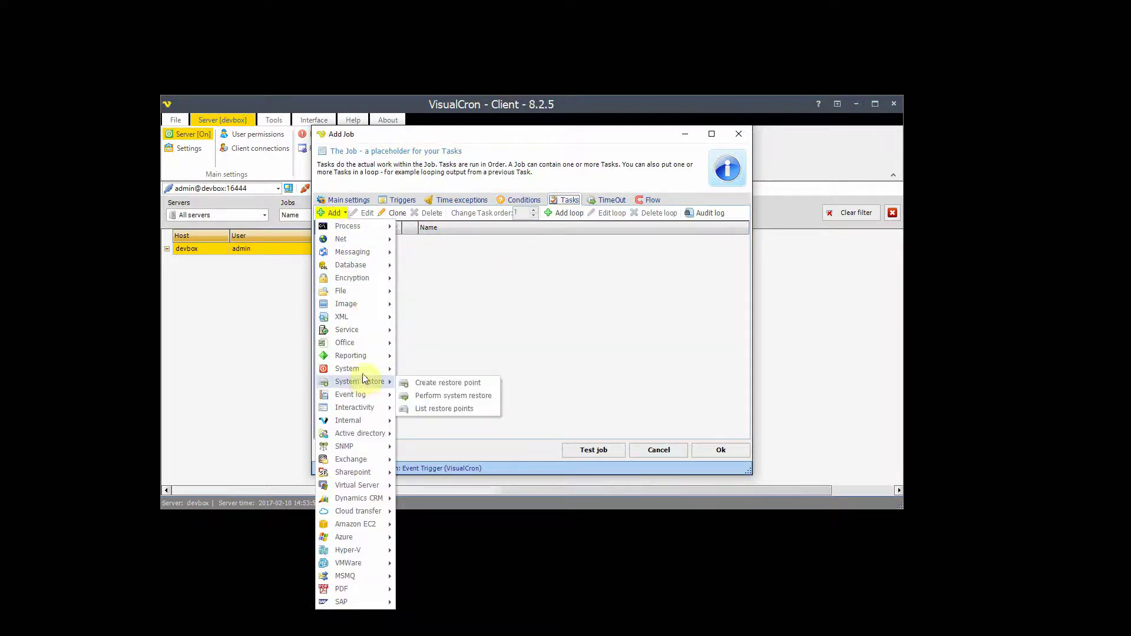
pyautogui.moveTo(364, 256)
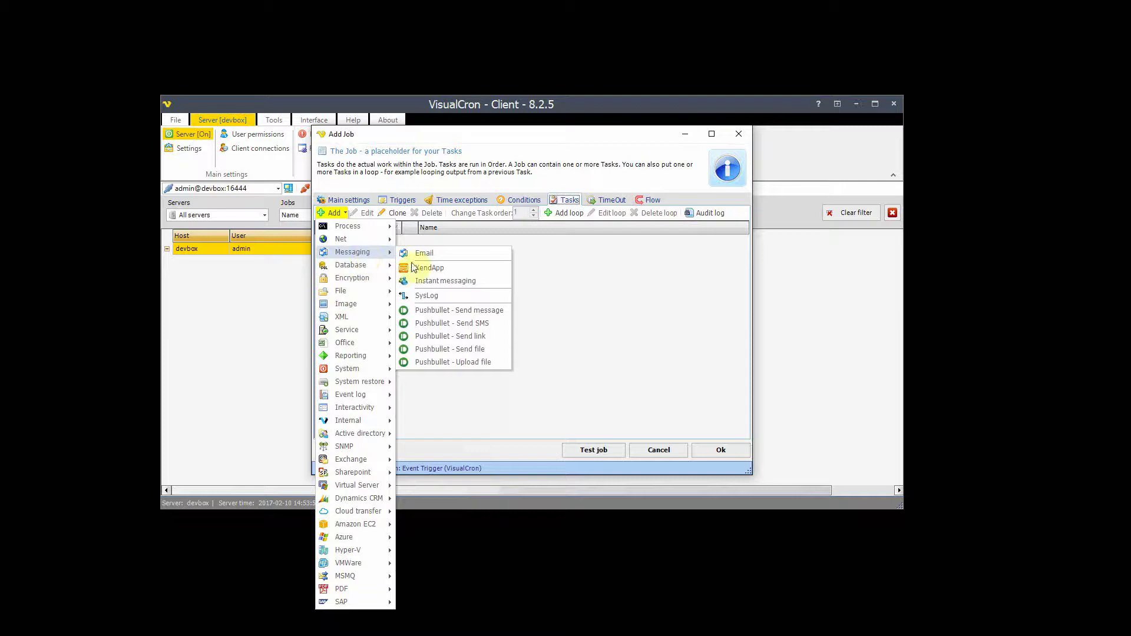
pyautogui.click(459, 307)
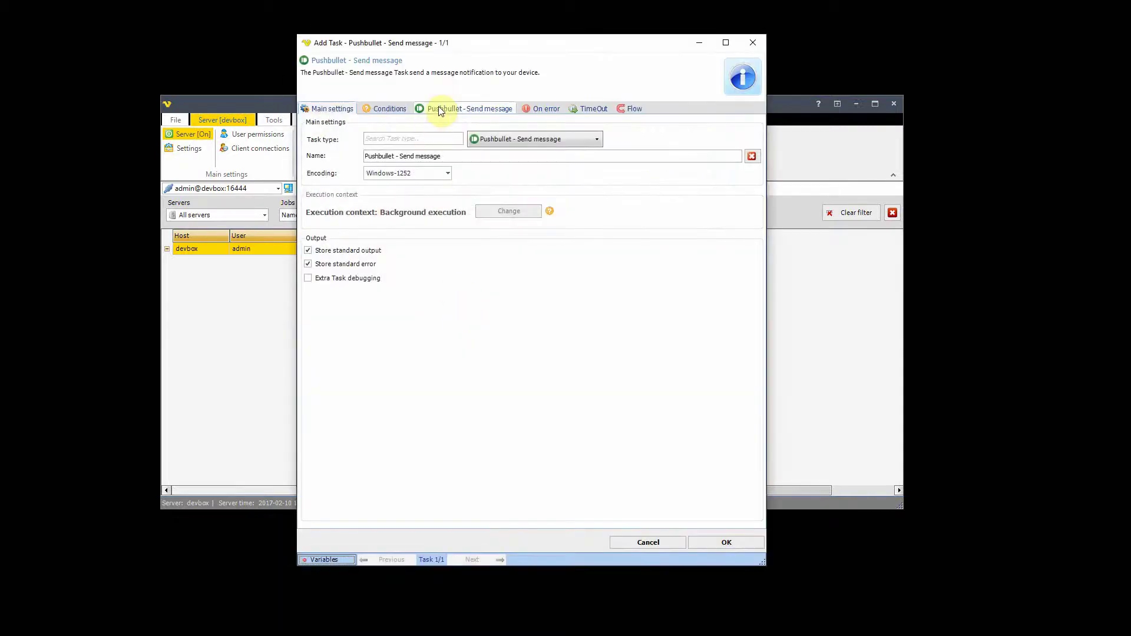
# - Use the mypushbullet connection and set the message title to 'Trigger expired'
pyautogui.click(446, 108)
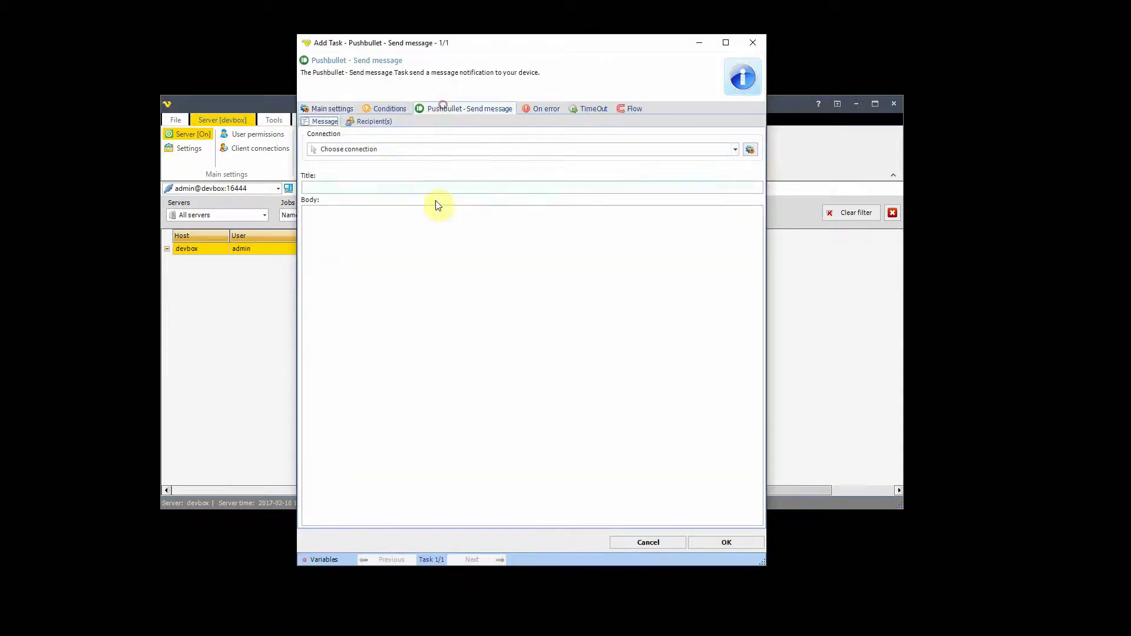
pyautogui.click(422, 149)
pyautogui.click(413, 176)
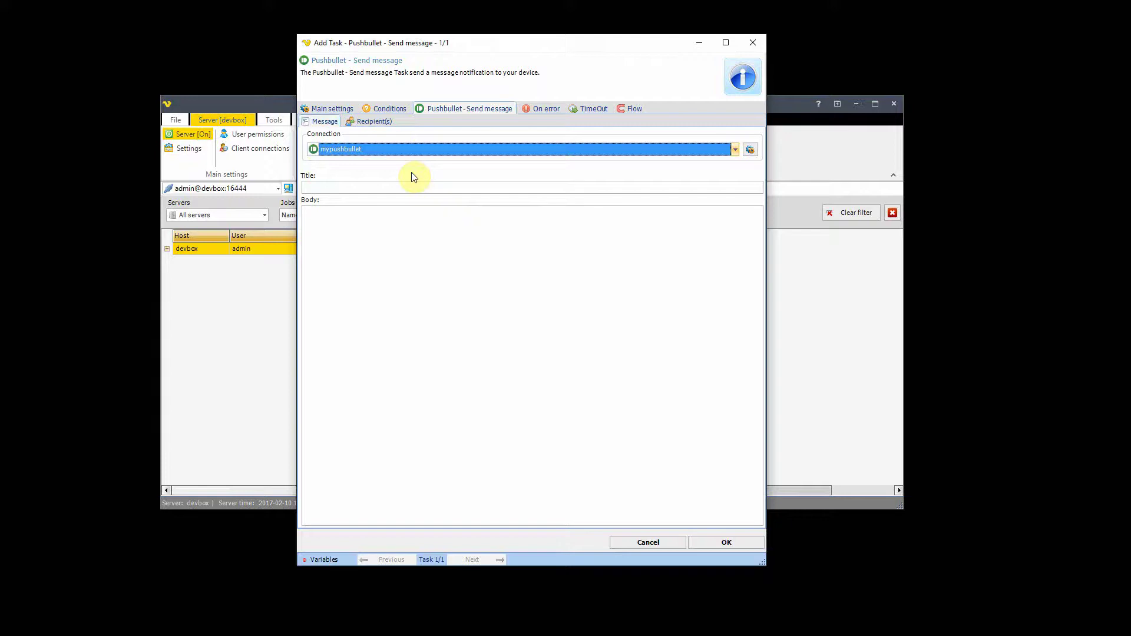
pyautogui.click(384, 191)
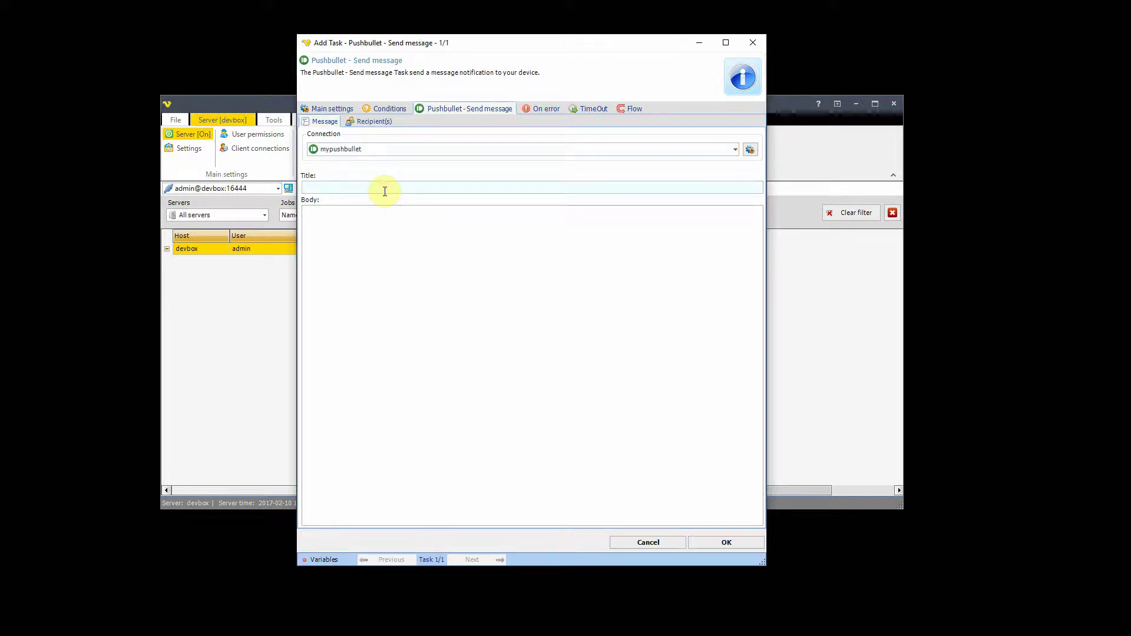
pyautogui.write('Trigger expired')
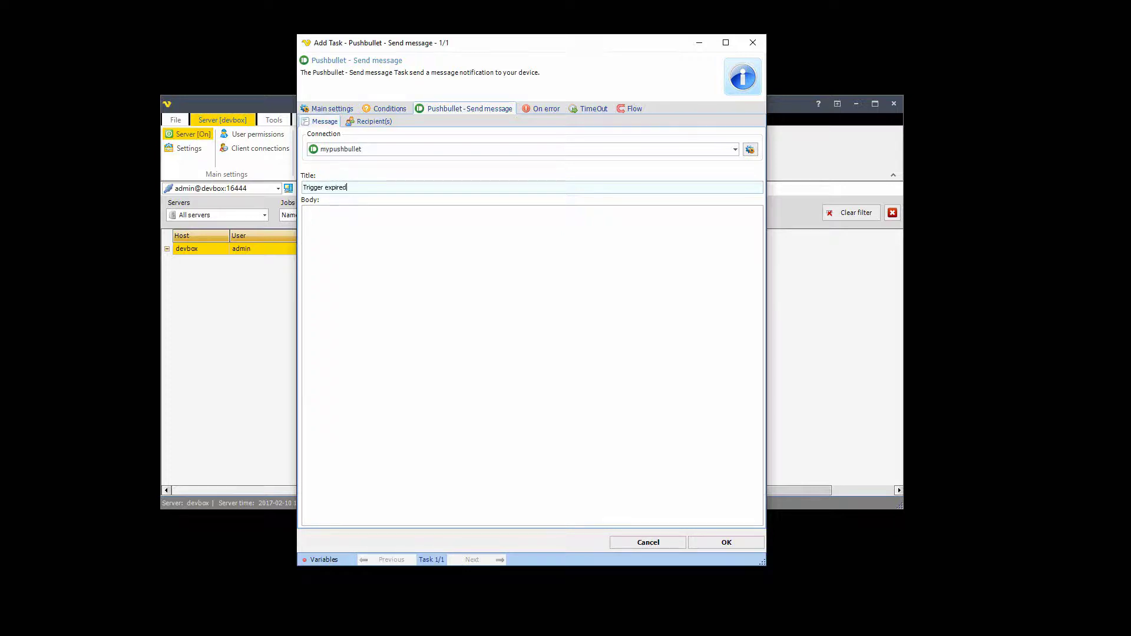
pyautogui.click(325, 437)
# - Select the last trigger's VisualCron Result 'Verbose message' variable in the Variables browser
pyautogui.click(327, 557)
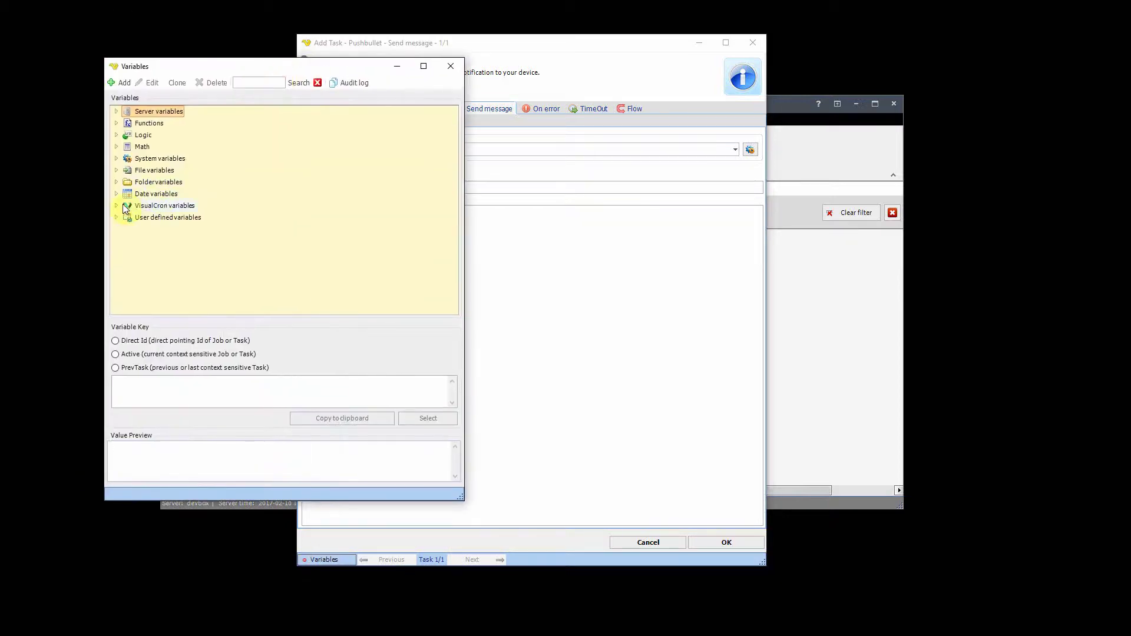
pyautogui.click(116, 206)
pyautogui.click(129, 218)
pyautogui.click(138, 229)
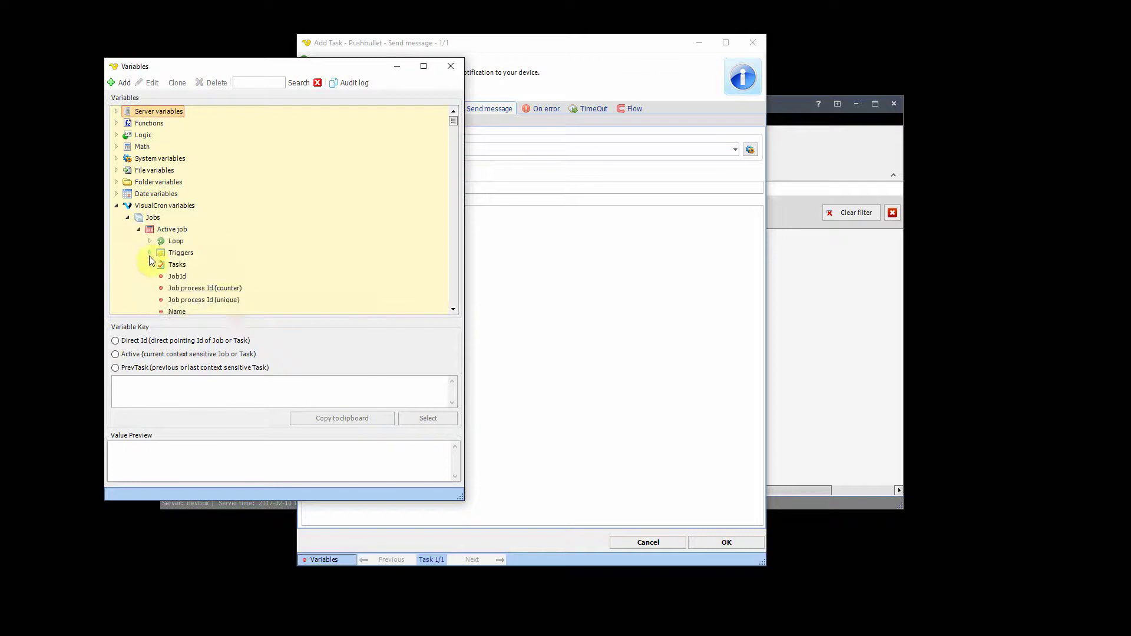
pyautogui.click(150, 253)
pyautogui.click(161, 253)
pyautogui.scroll(-3, 168, 259)
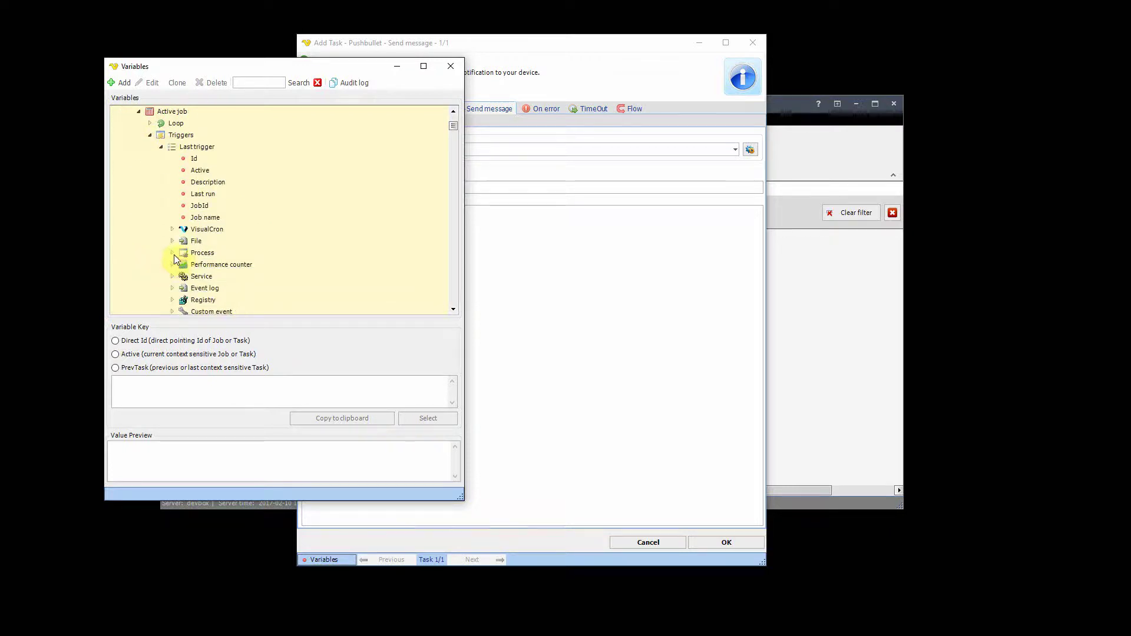
pyautogui.scroll(-3, 176, 262)
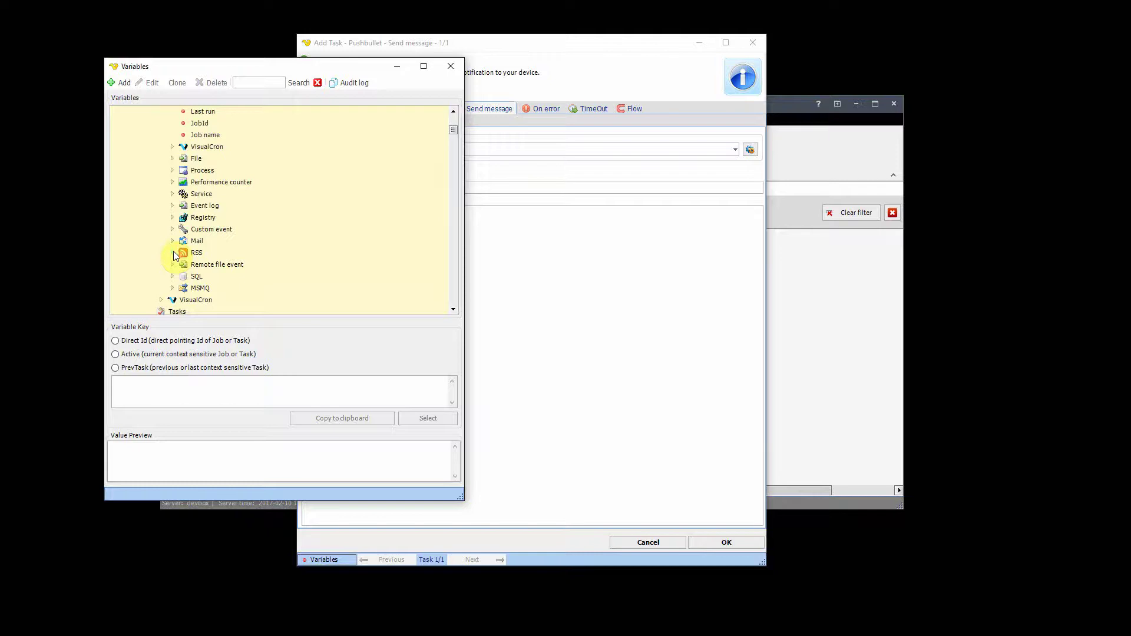
pyautogui.scroll(2, 175, 254)
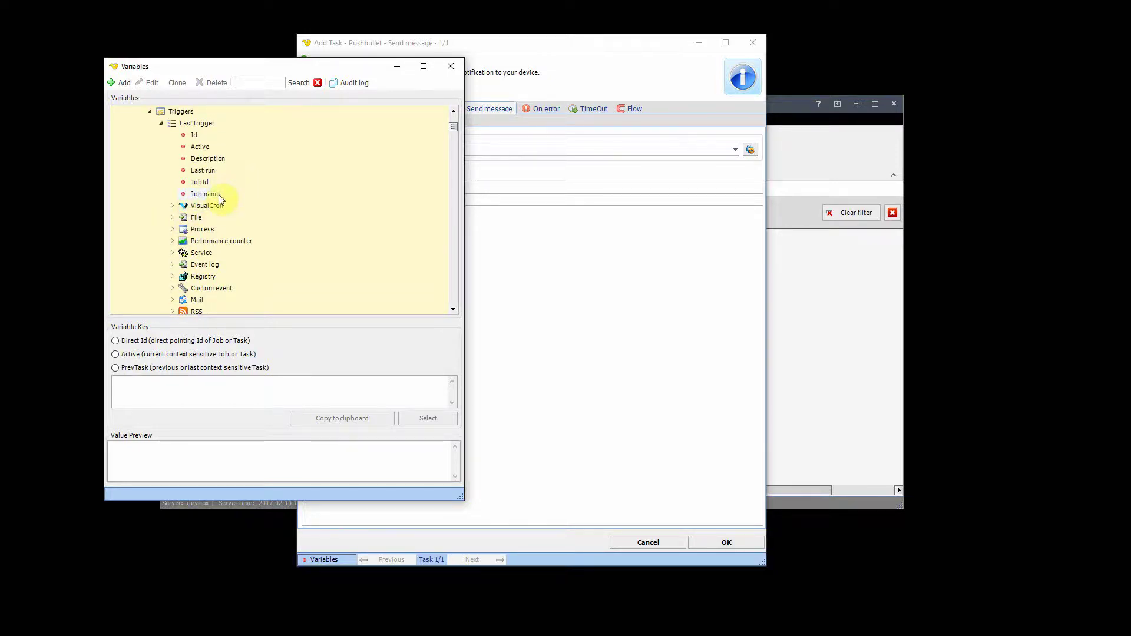
pyautogui.click(174, 205)
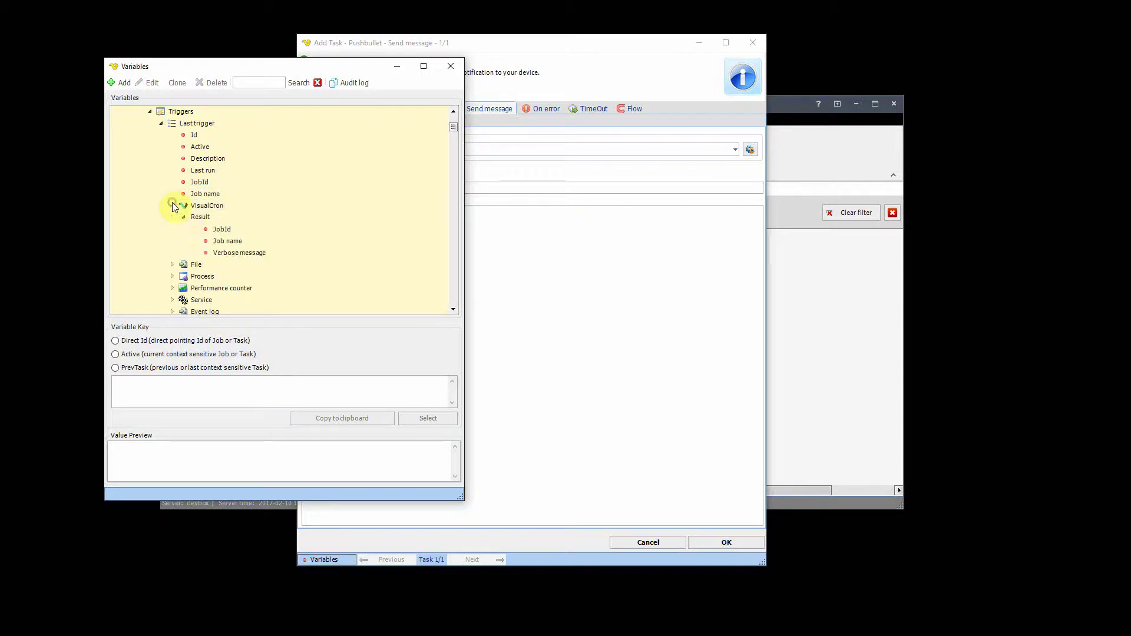
pyautogui.click(246, 254)
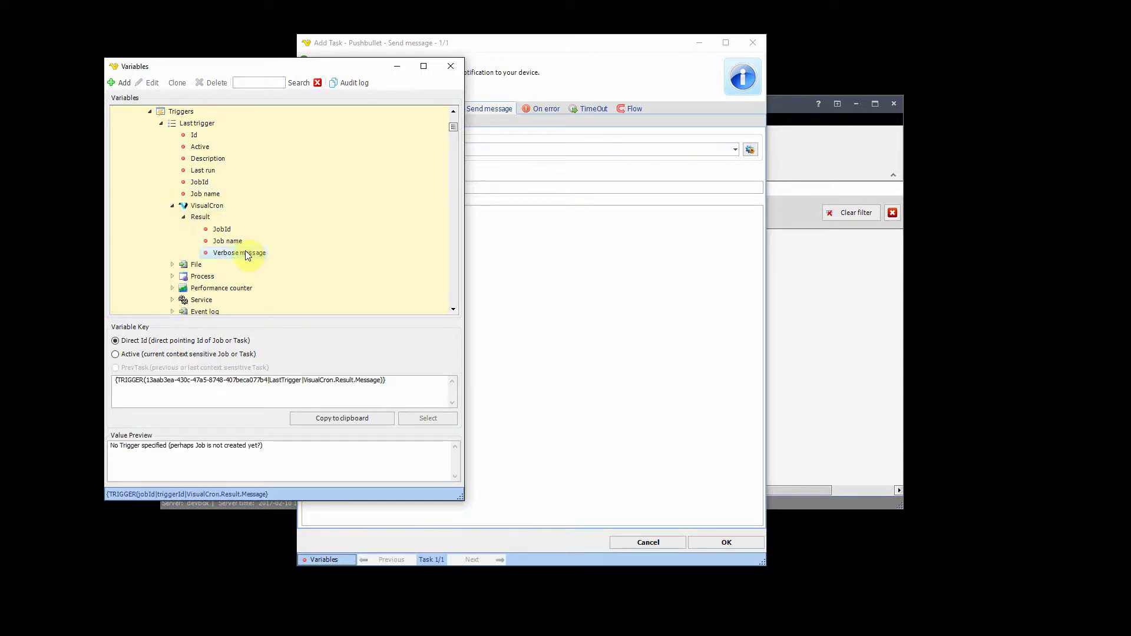
# - Point the variable at the Active job, copy its key, and close the Variables browser
pyautogui.click(163, 355)
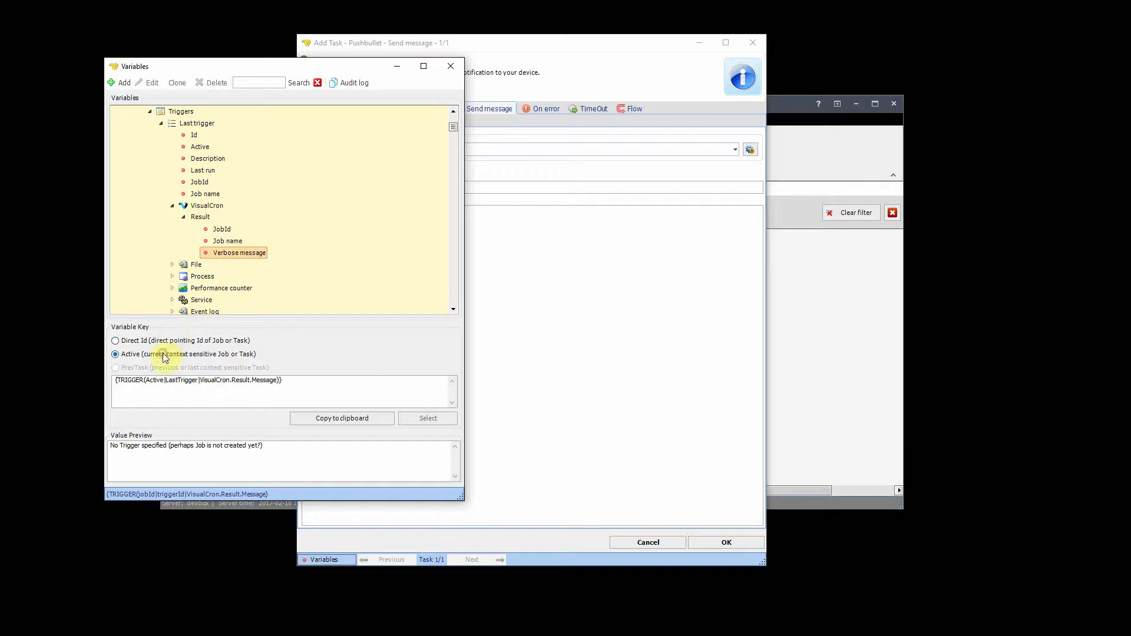
pyautogui.click(313, 383)
pyautogui.moveTo(283, 380); pyautogui.dragTo(115, 380)
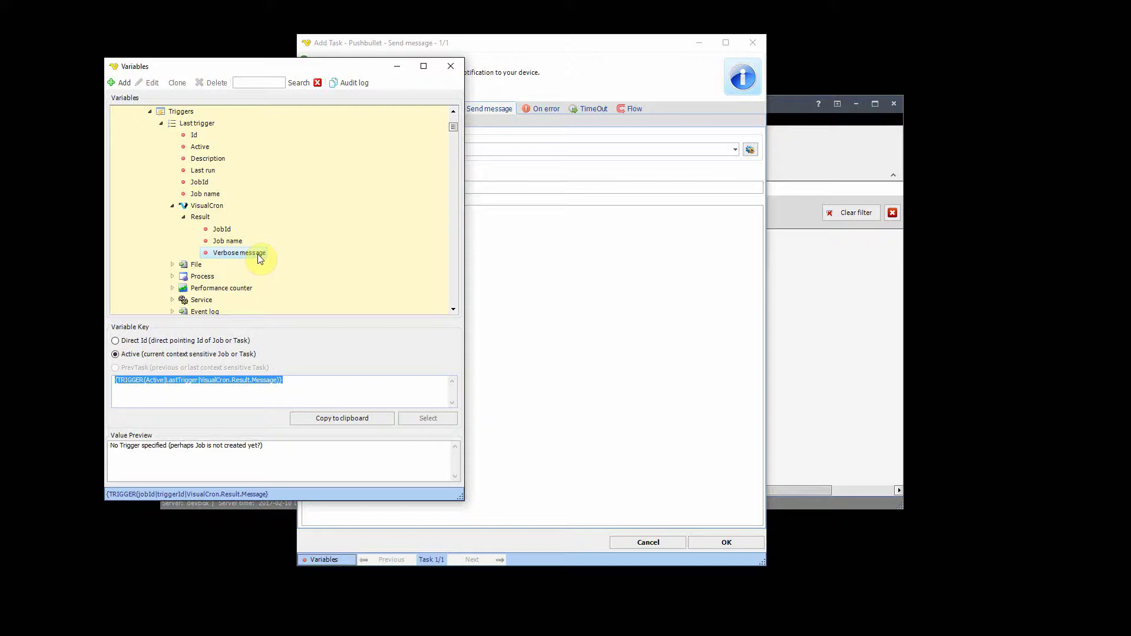
pyautogui.click(346, 416)
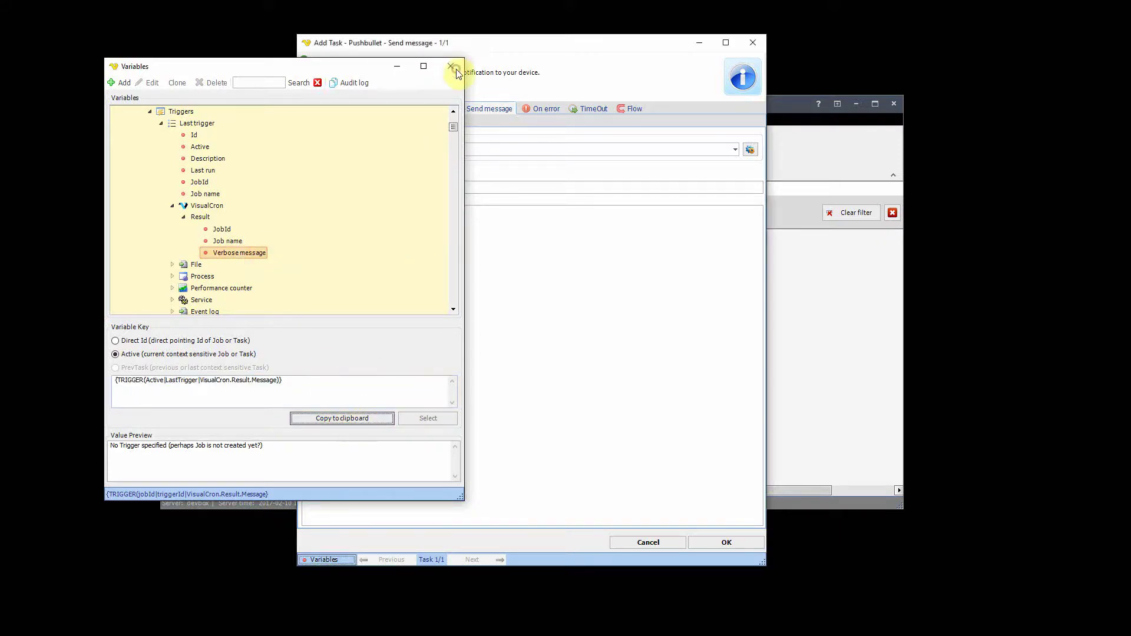
pyautogui.click(450, 66)
pyautogui.click(424, 247)
# - Paste {TRIGGER(Active|LastTrigger|VisualCron.Result.Message)} into the Pushbullet message body
pyautogui.hotkey('ctrl', 'v')
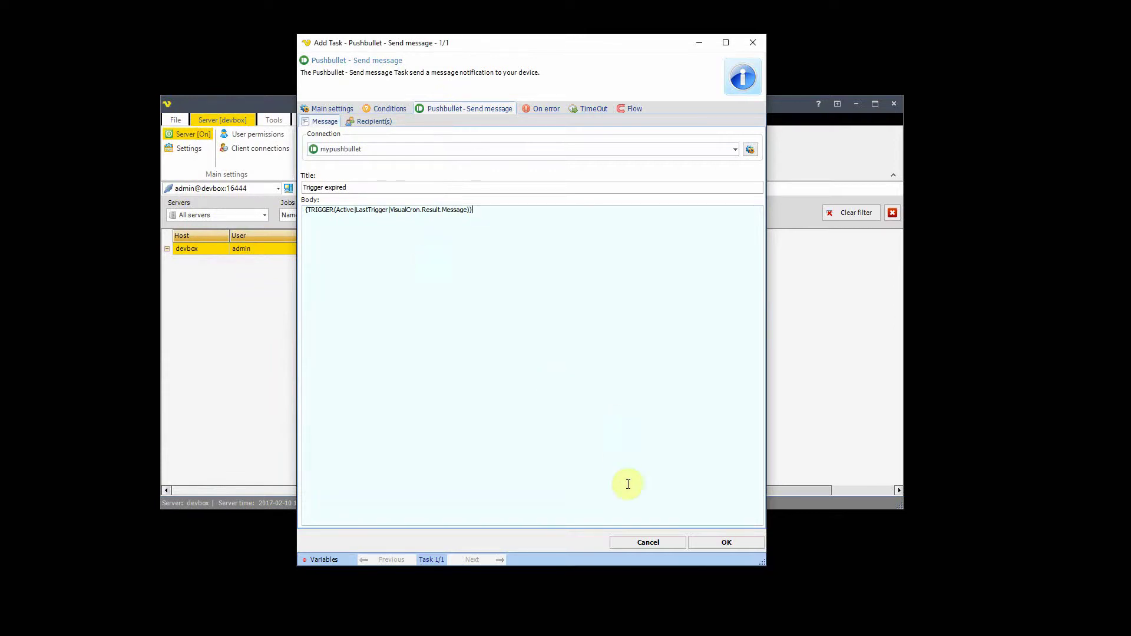
pyautogui.click(716, 545)
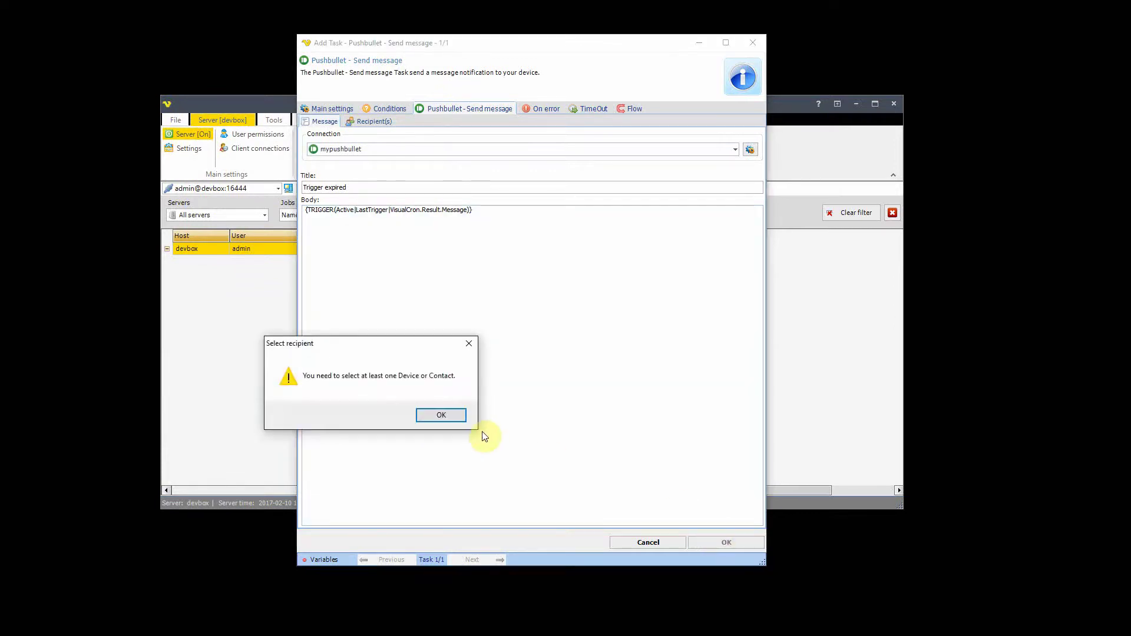
pyautogui.click(444, 415)
# - Tick one person as the message recipient and save the Pushbullet task
pyautogui.click(350, 112)
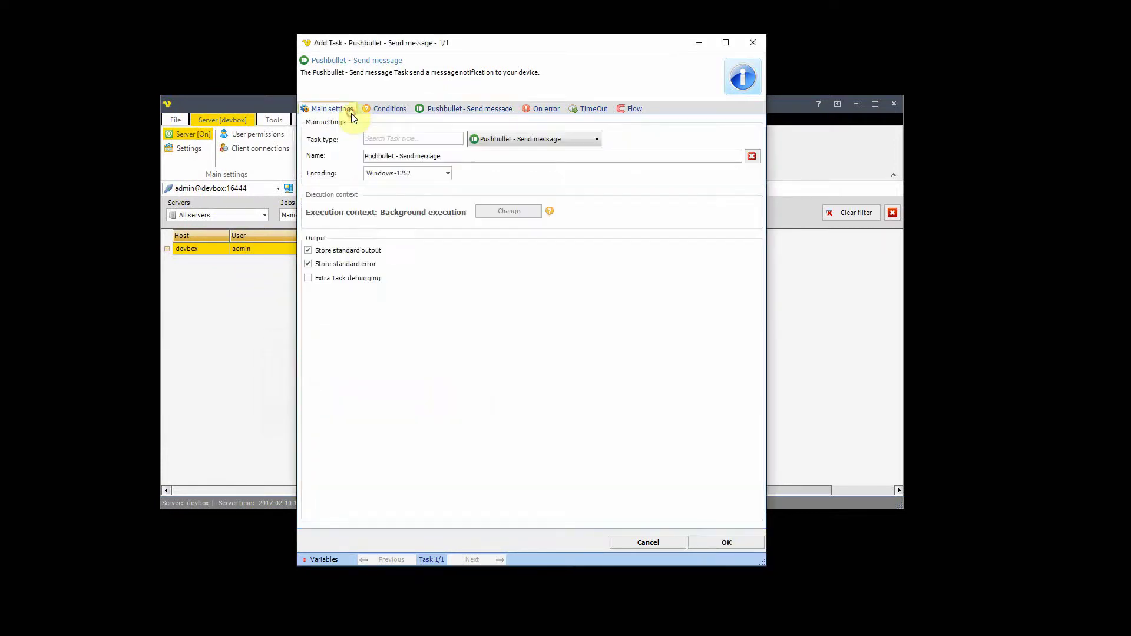
pyautogui.click(463, 111)
pyautogui.click(372, 122)
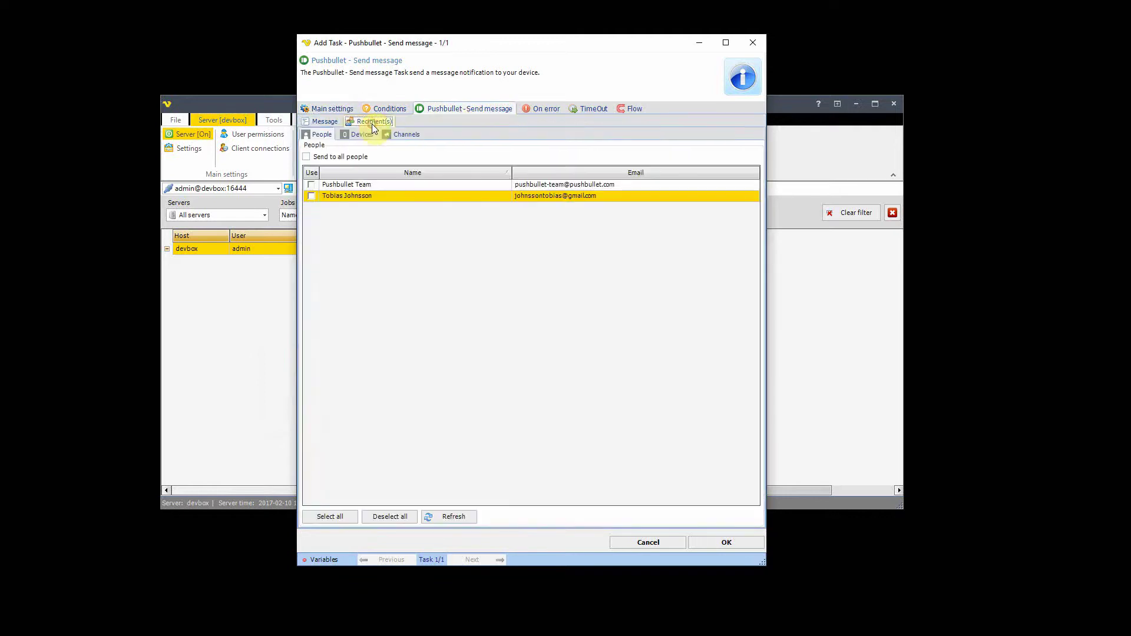
pyautogui.click(311, 196)
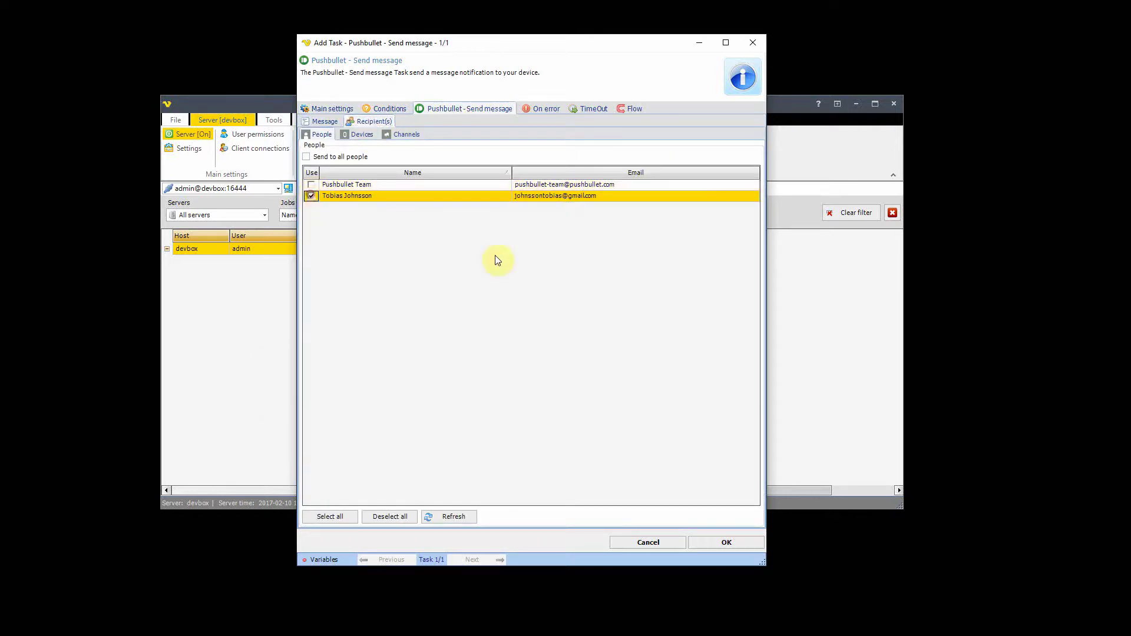
pyautogui.click(724, 542)
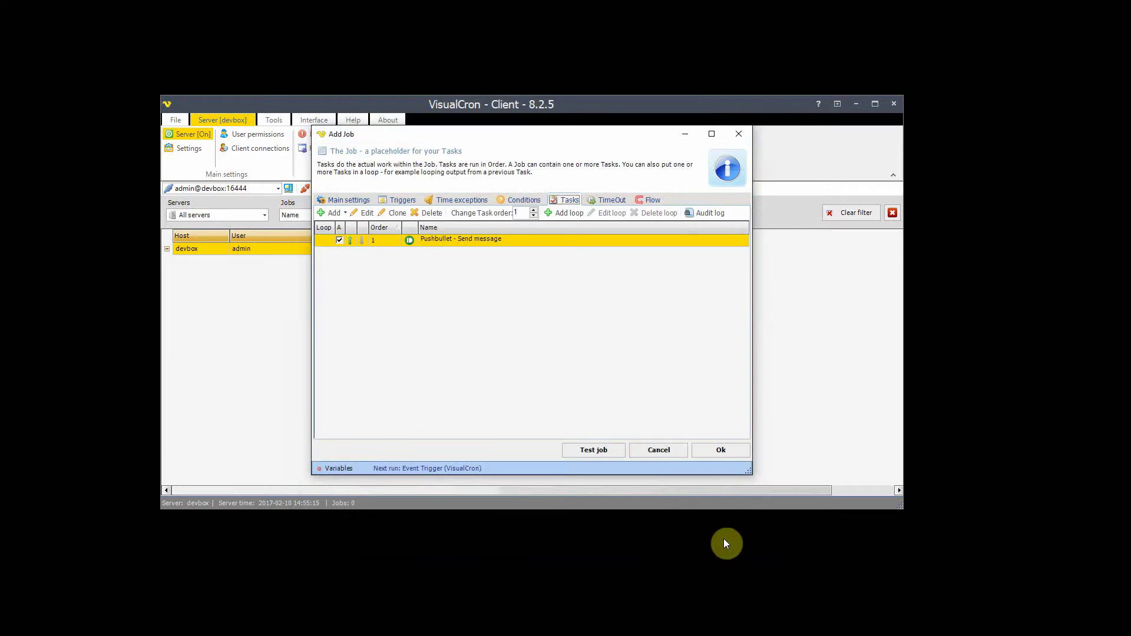
# - Name the new job 'Trigger deactivated' in its main settings
pyautogui.click(726, 447)
pyautogui.click(391, 410)
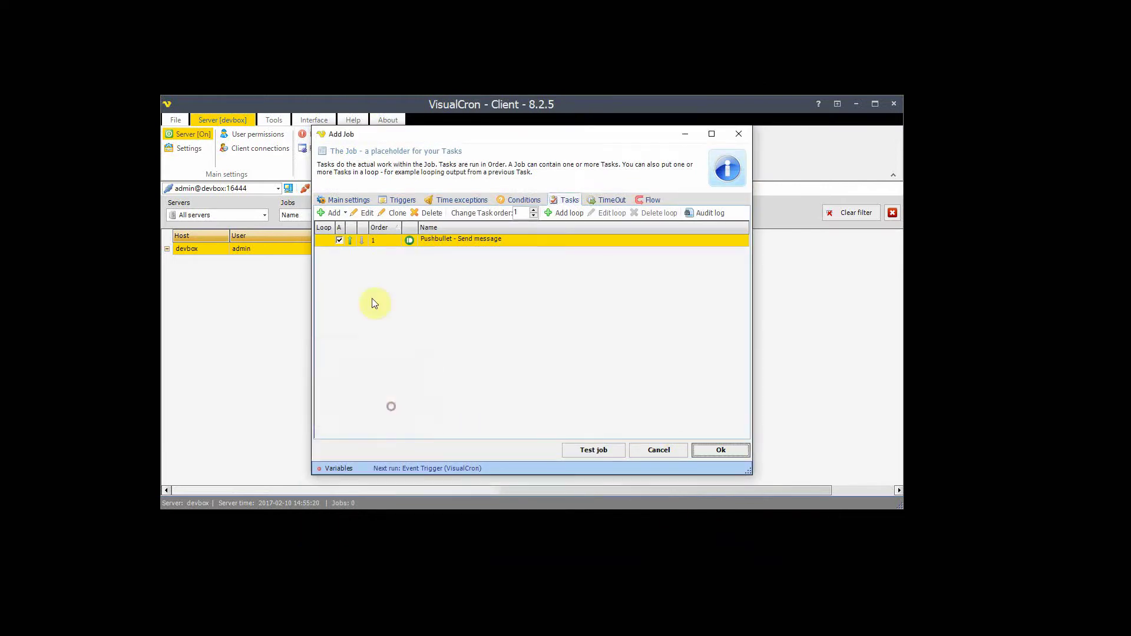
pyautogui.click(354, 201)
pyautogui.click(365, 233)
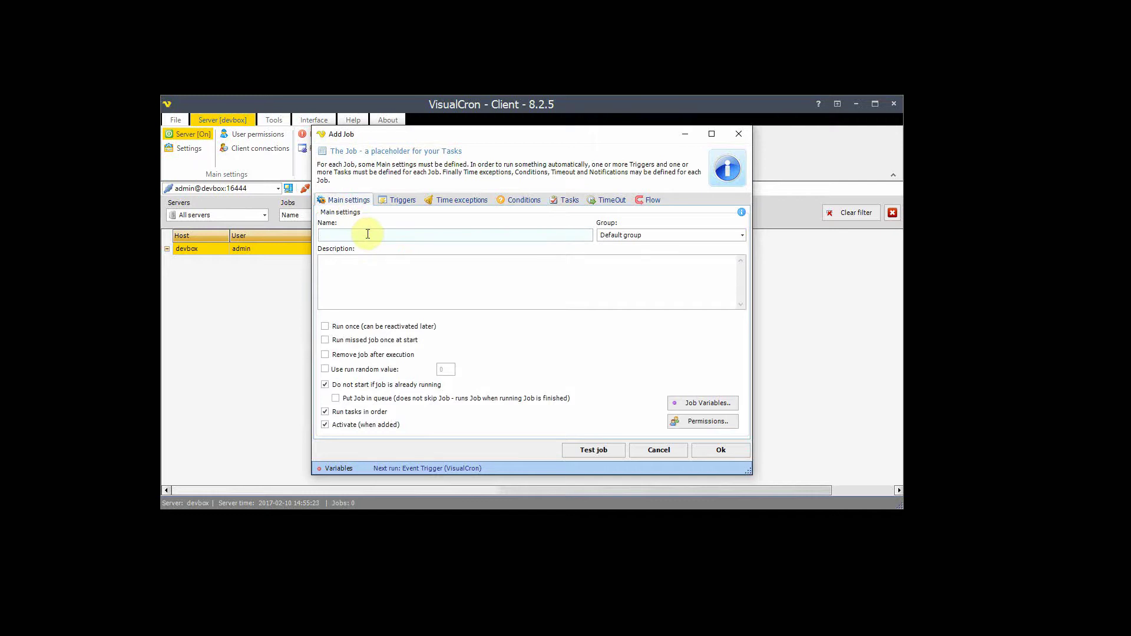
pyautogui.write('Trigger deactivated')
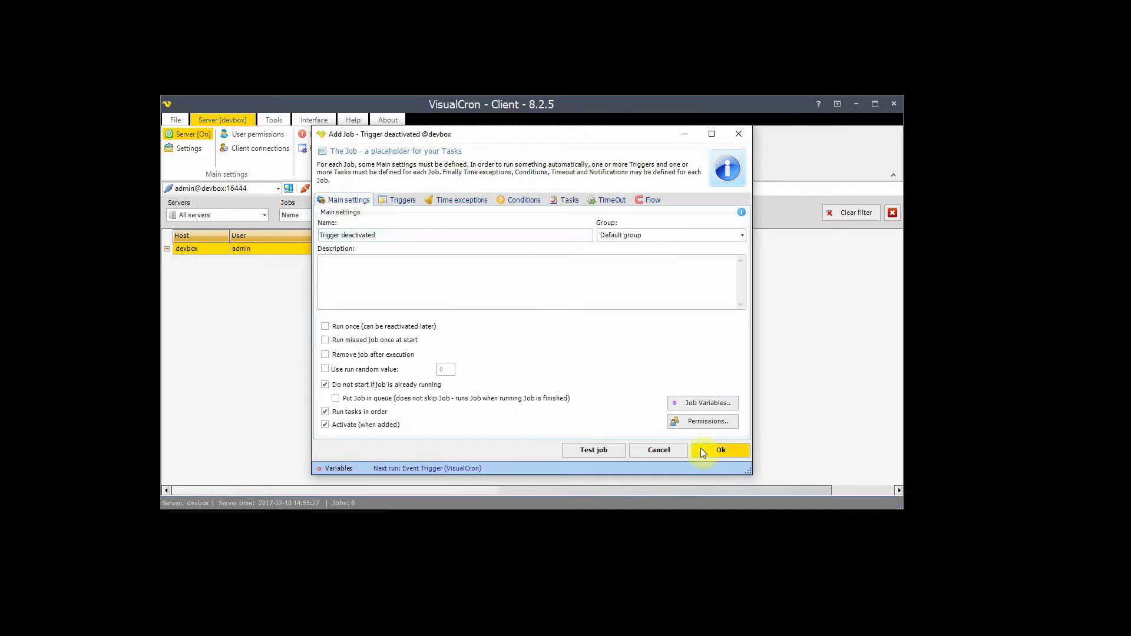